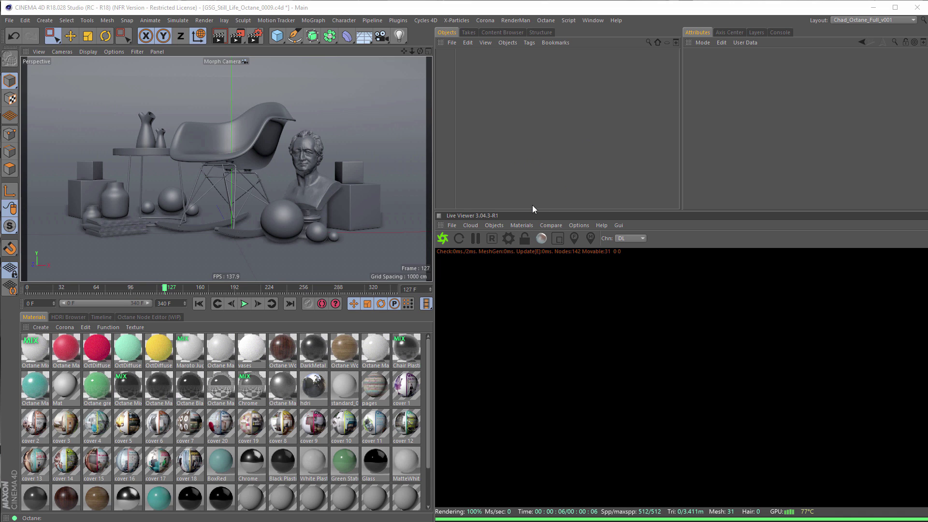
Add an Octane Hdri Environment sky from the Live Viewer's Objects menu.
click(498, 226)
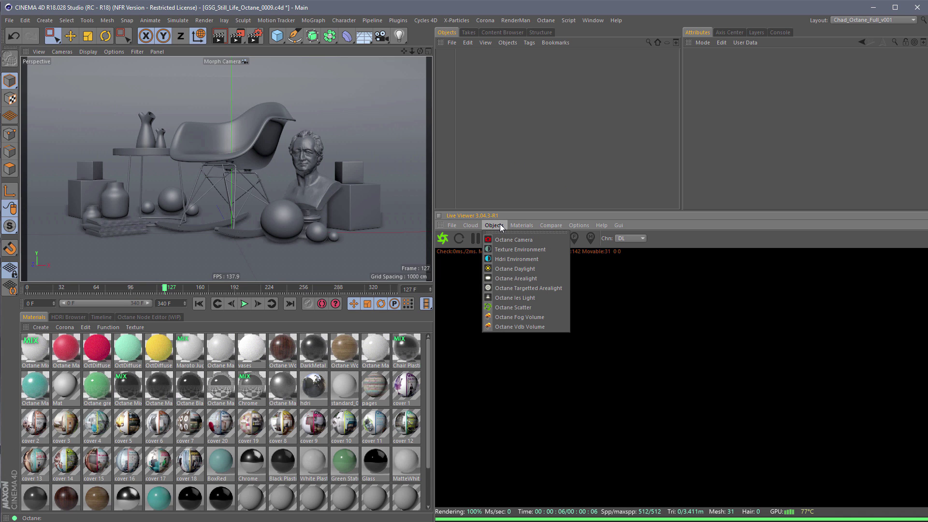
click(510, 261)
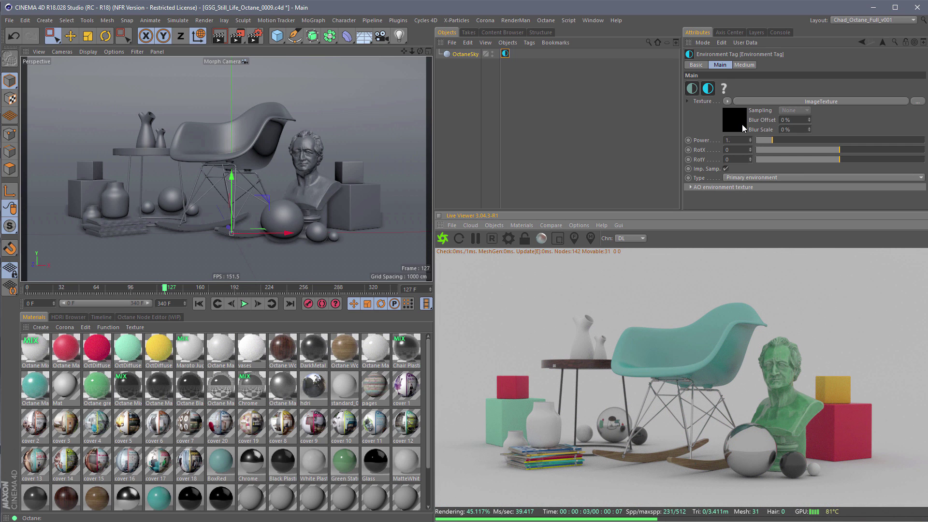
click(740, 127)
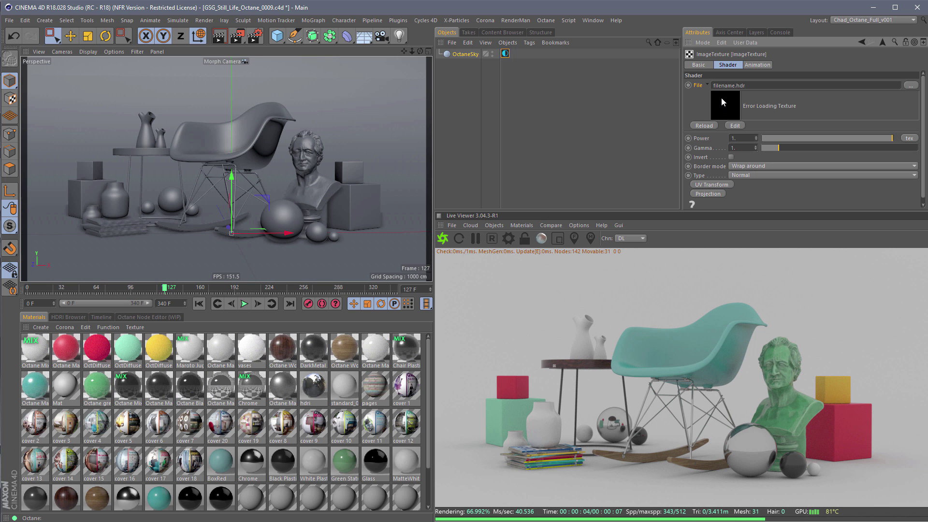
Load uffizi_angular_Ref.hdr into the sky's ImageTexture, declining to copy it into the project.
click(910, 86)
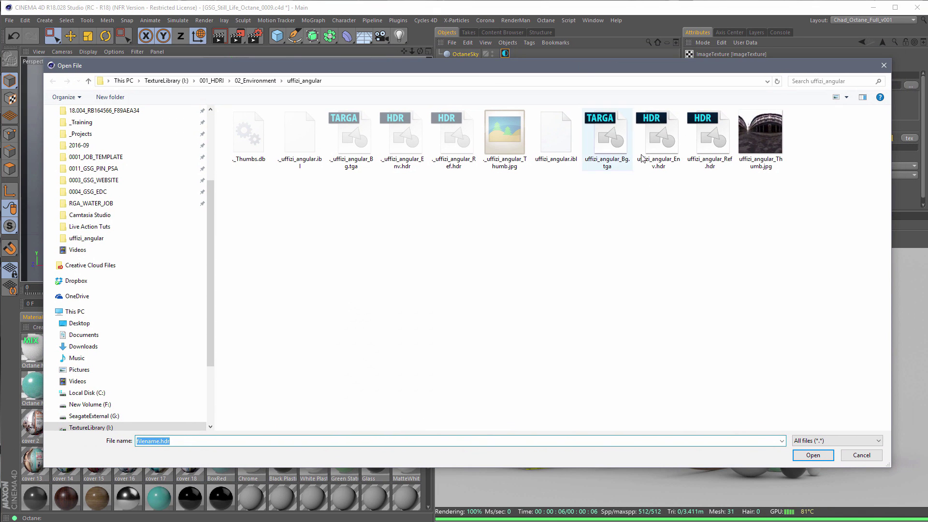
click(712, 135)
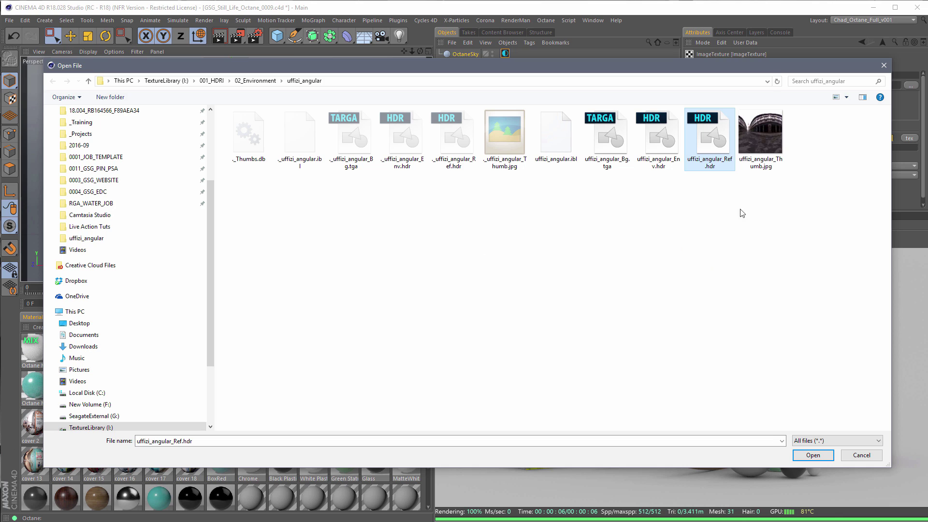
click(822, 457)
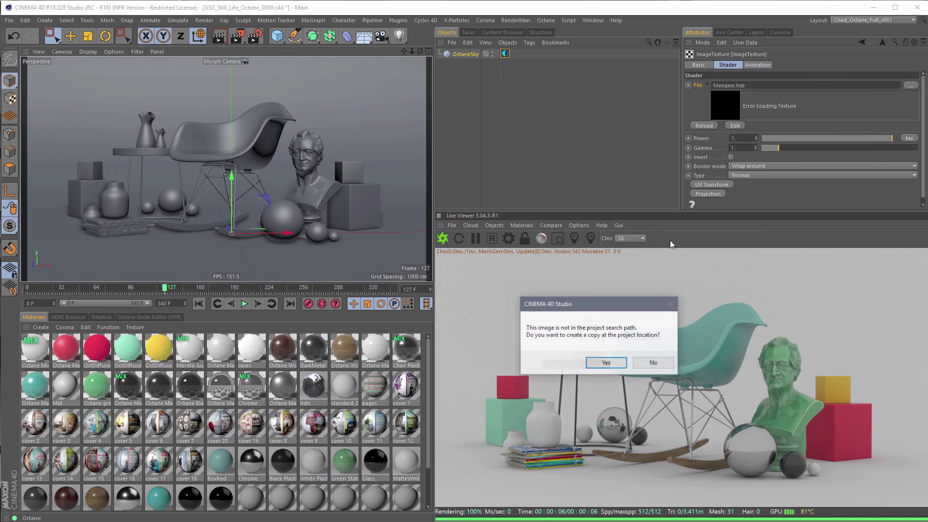
click(647, 366)
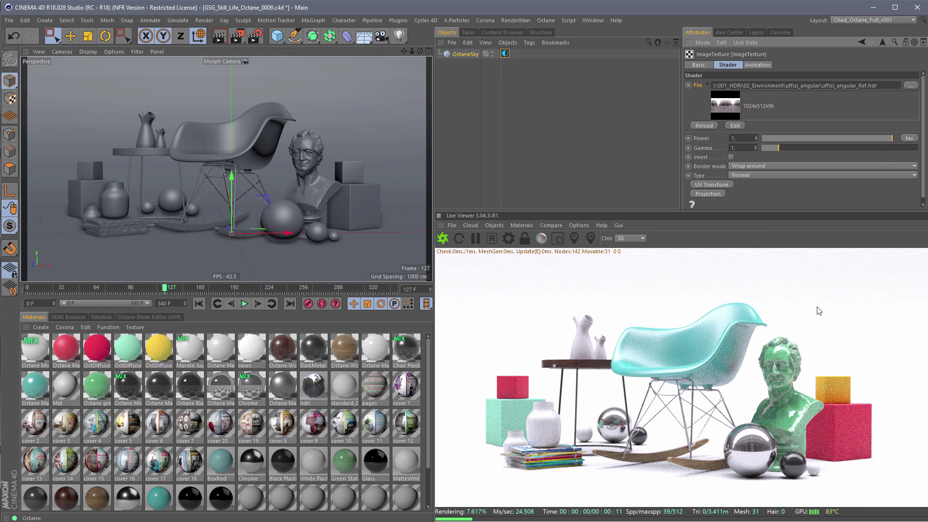
click(910, 85)
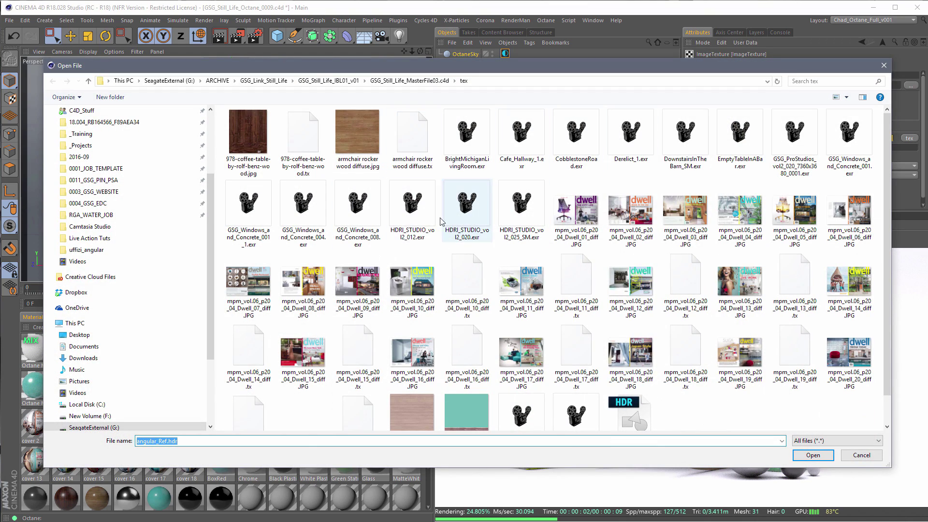
click(863, 458)
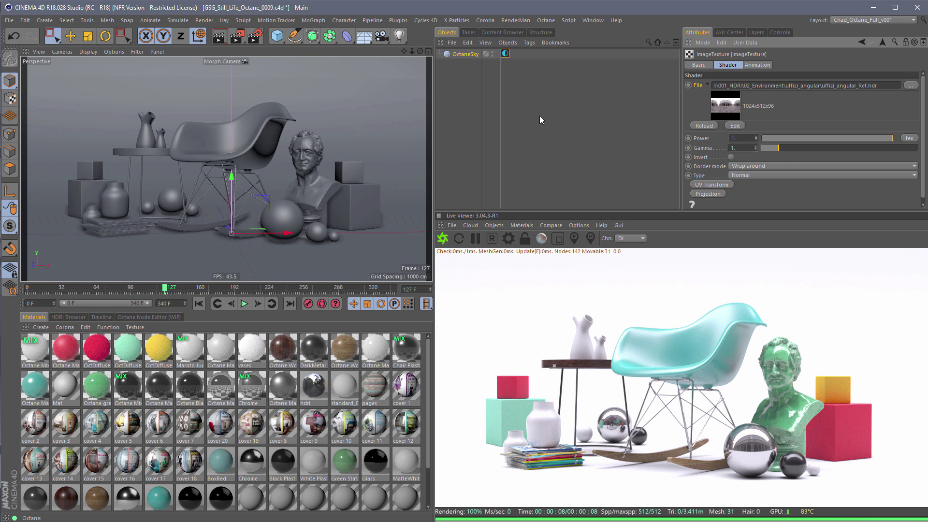
Delete the old OctaneSky and add a fresh Hdri Environment sky.
click(464, 54)
key(Delete)
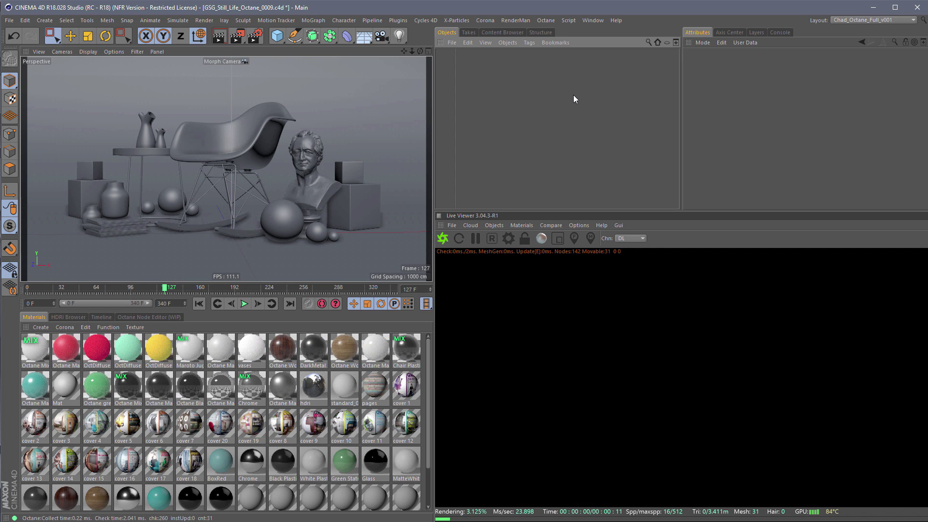
click(495, 226)
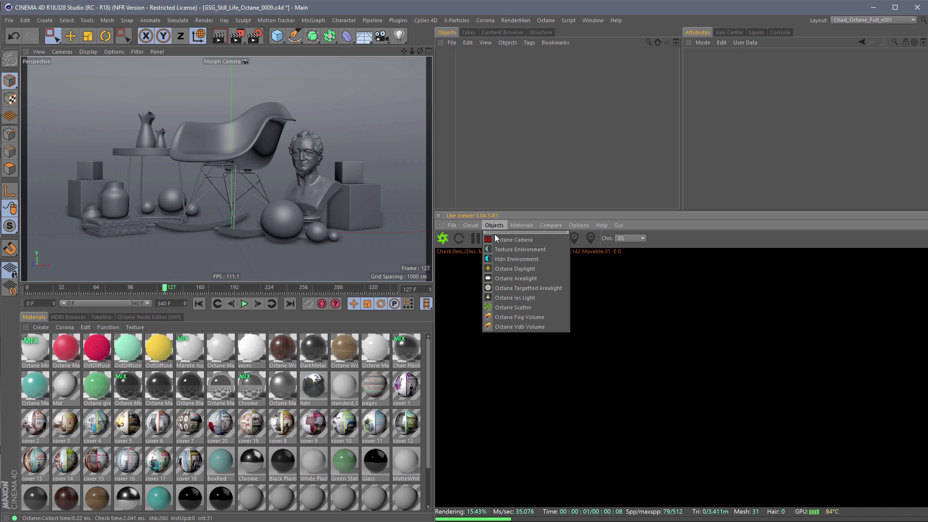
click(529, 260)
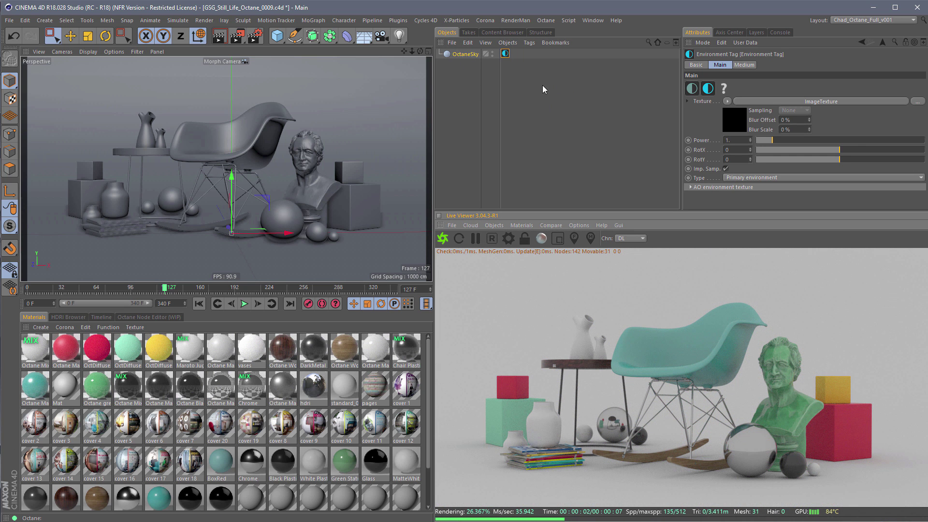
Add an HDRI Link tag to OctaneSky and drag the environment's ImageTexture onto it.
click(528, 43)
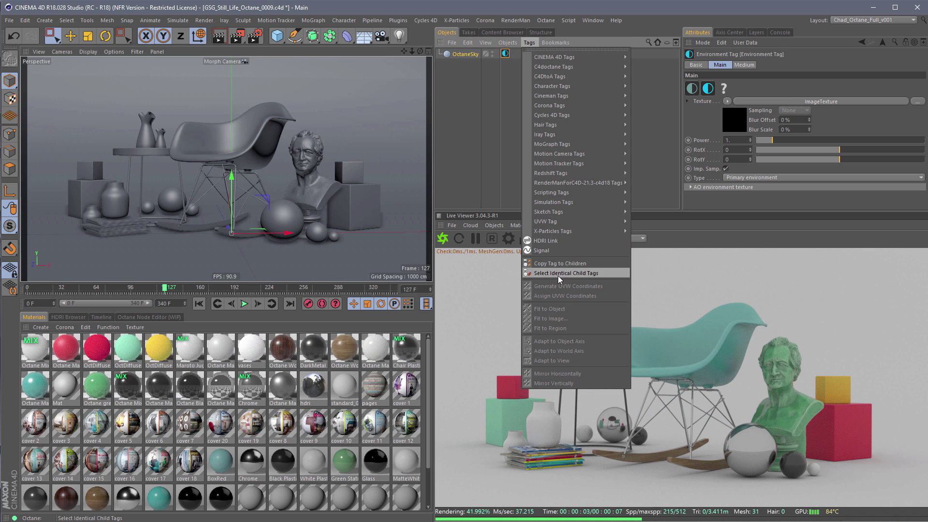
click(556, 241)
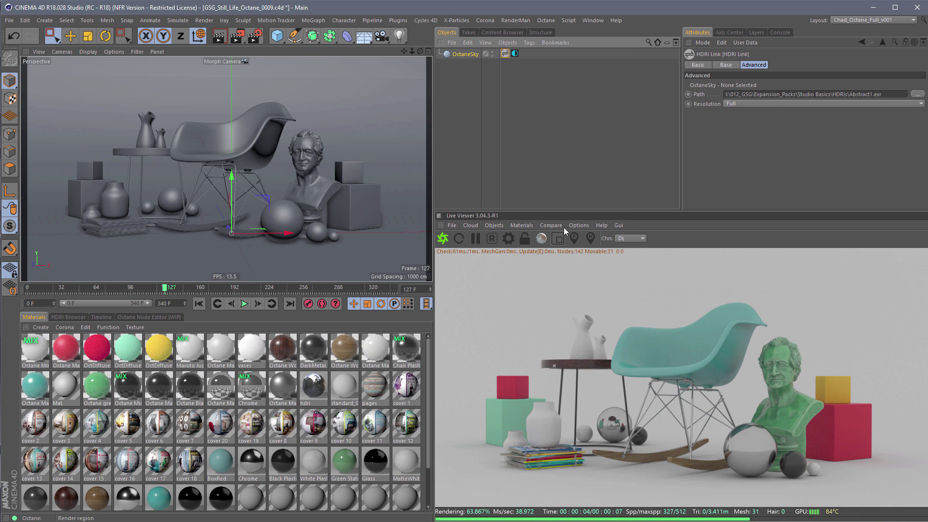
click(467, 54)
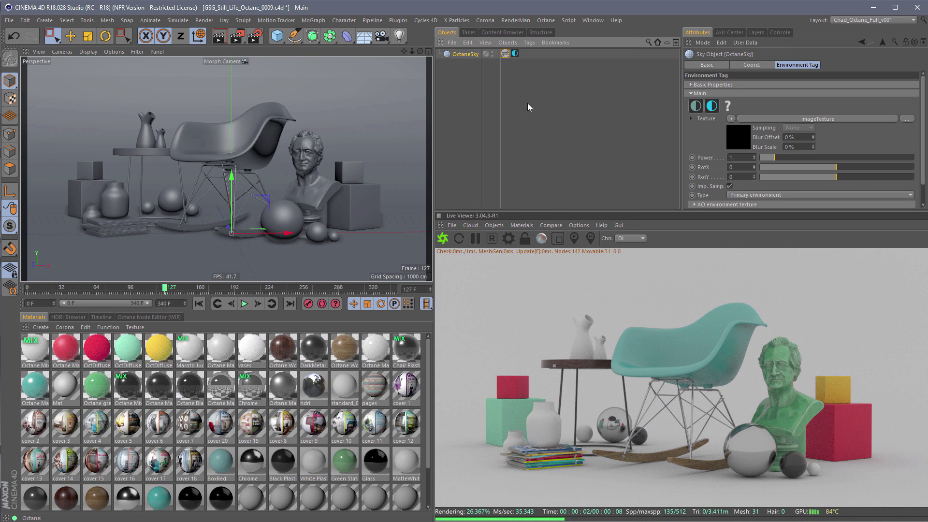
click(739, 135)
drag(720, 95, 506, 55)
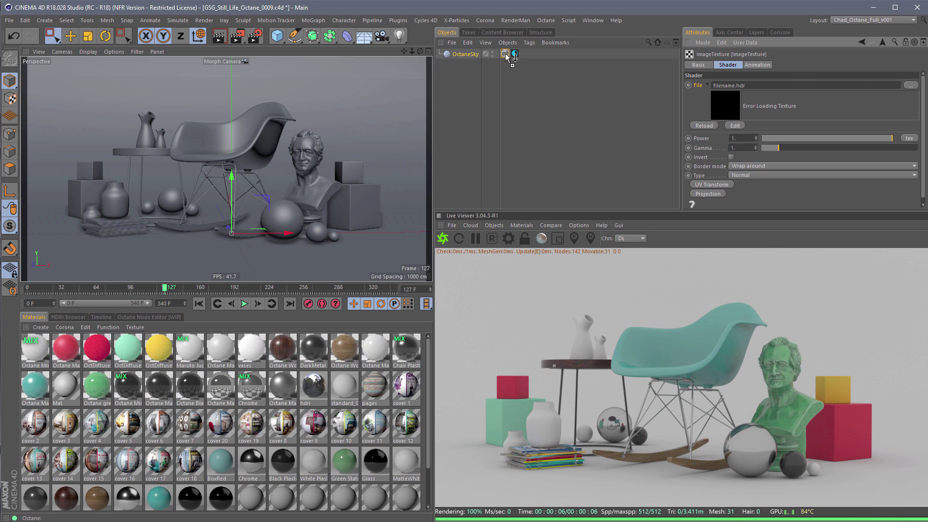
drag(506, 56, 507, 57)
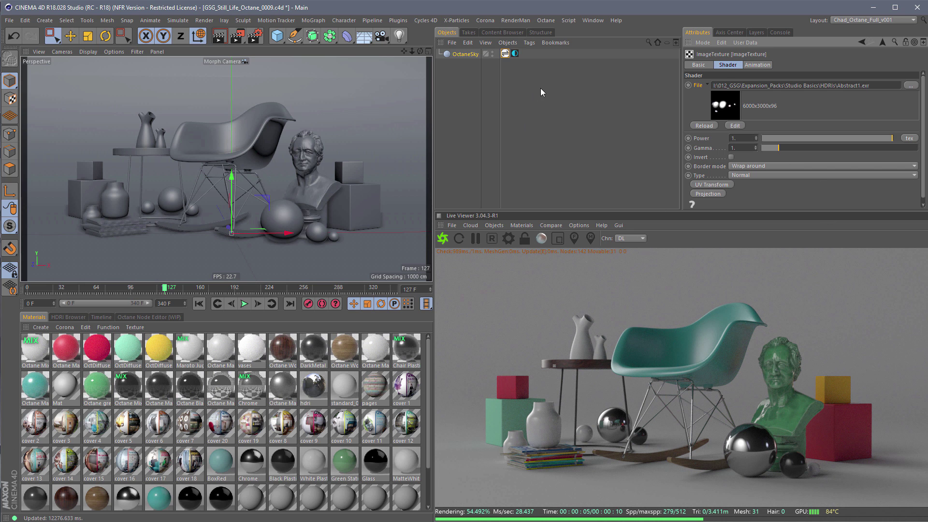
Set the HDRI Link resolution to Preview and open the HDRI Browser.
click(505, 53)
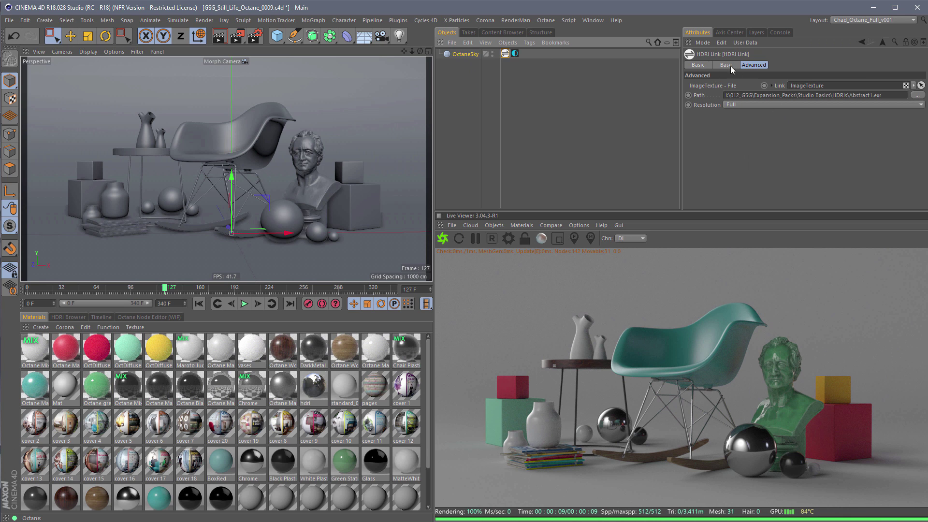
click(747, 106)
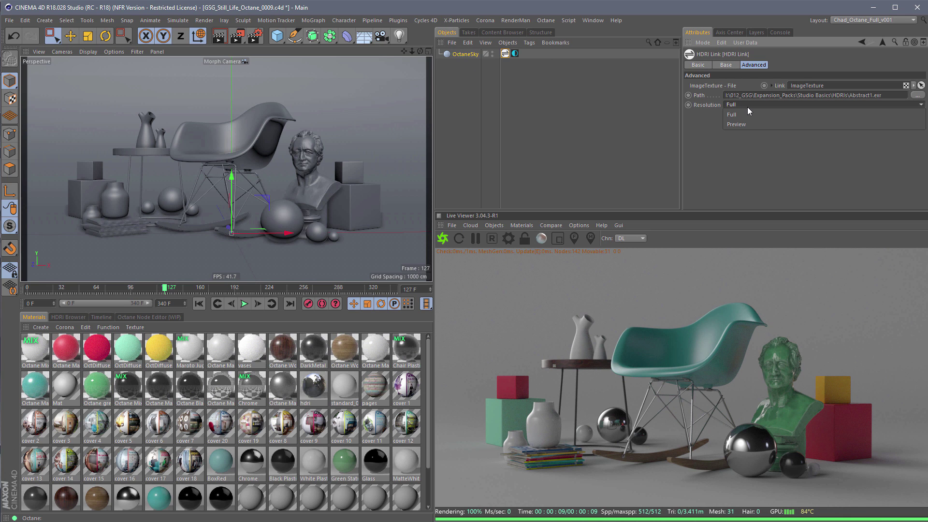
click(746, 121)
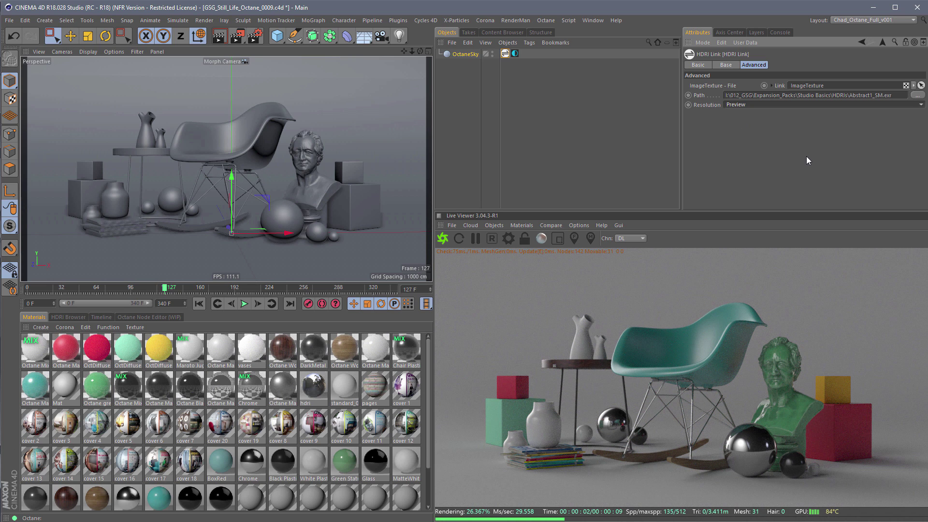
double_click(506, 53)
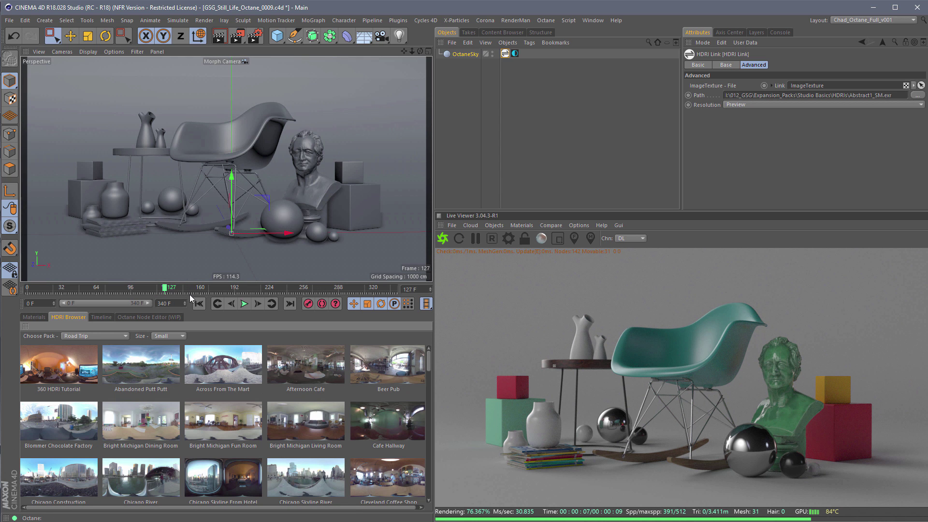
Enlarge the HDRI Browser, toggle thumbnails between Large and Small, and apply 360 HDRI Tutorial.
drag(190, 297, 217, 144)
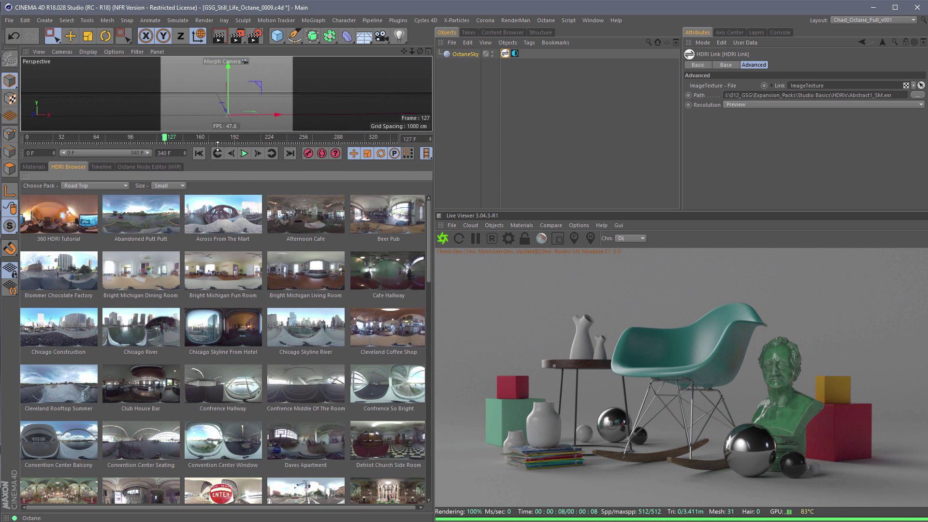
click(181, 186)
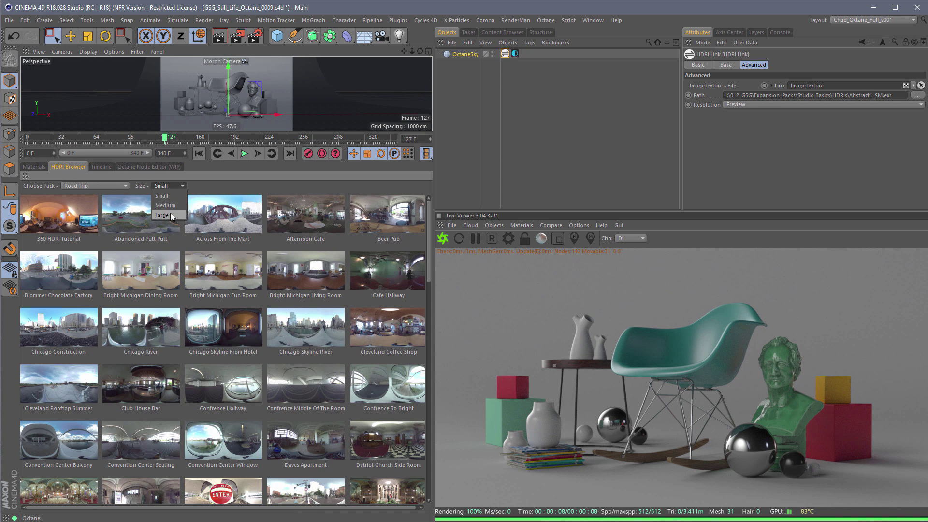
click(170, 215)
click(169, 186)
click(170, 196)
click(170, 186)
click(170, 202)
click(168, 187)
click(169, 194)
click(222, 214)
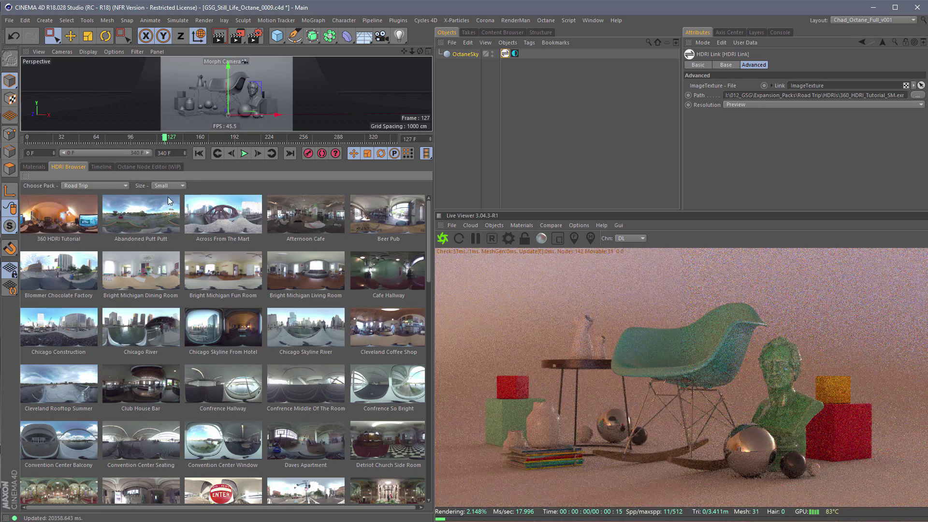
Audition Road Trip HDRIs like Blommer Chocolate Factory, Cafe Hallway, Chicago Skyline River and Convention Center Balcony.
click(80, 273)
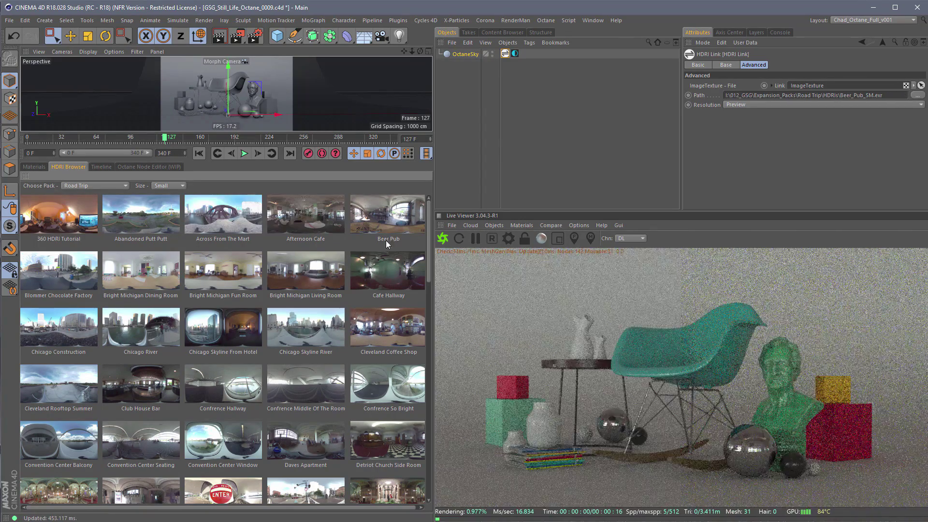
click(141, 271)
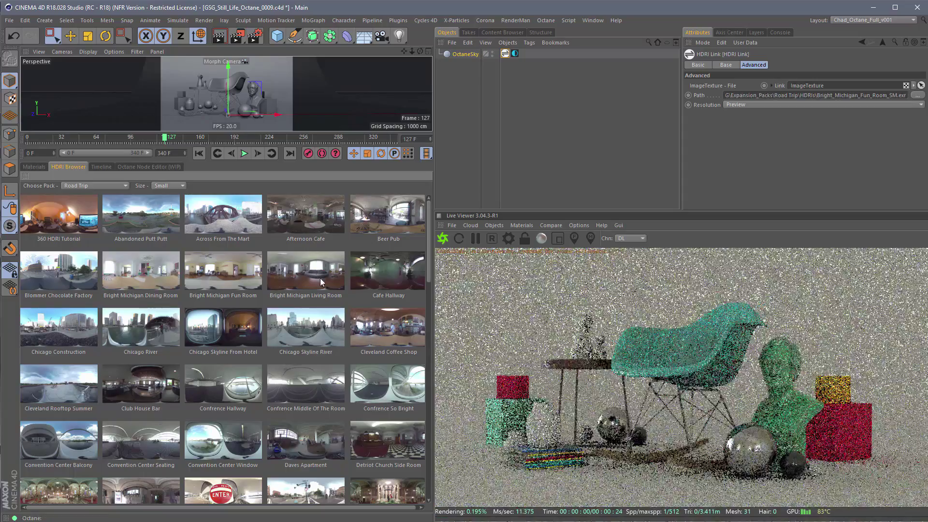
click(389, 271)
click(65, 334)
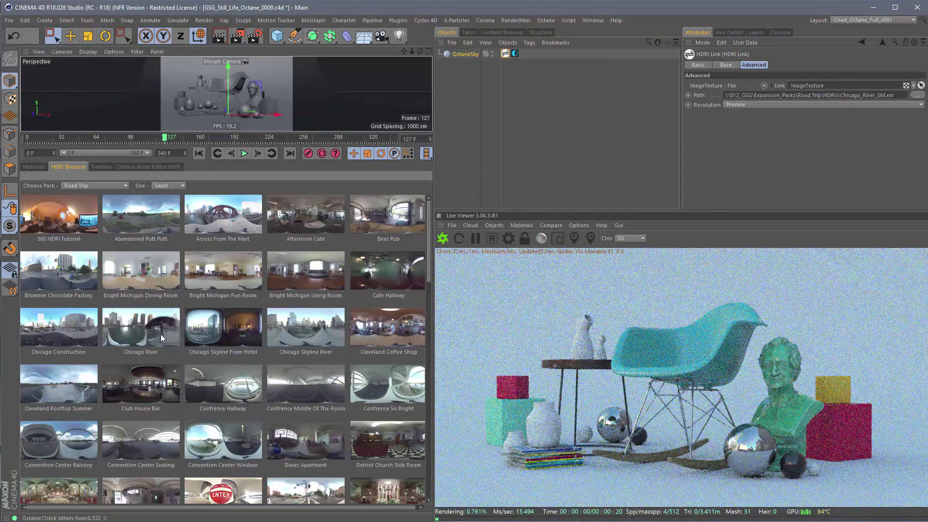
click(160, 334)
click(290, 333)
click(390, 331)
click(64, 384)
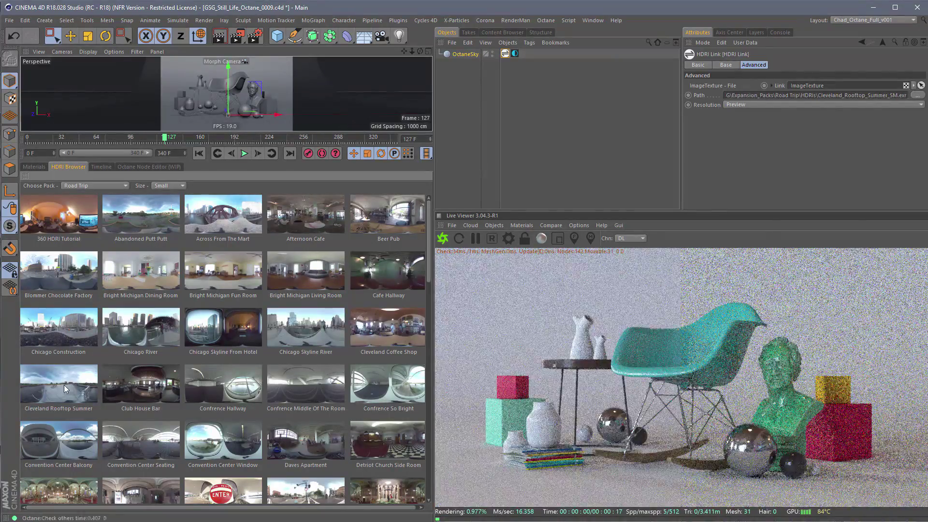
click(241, 394)
click(327, 390)
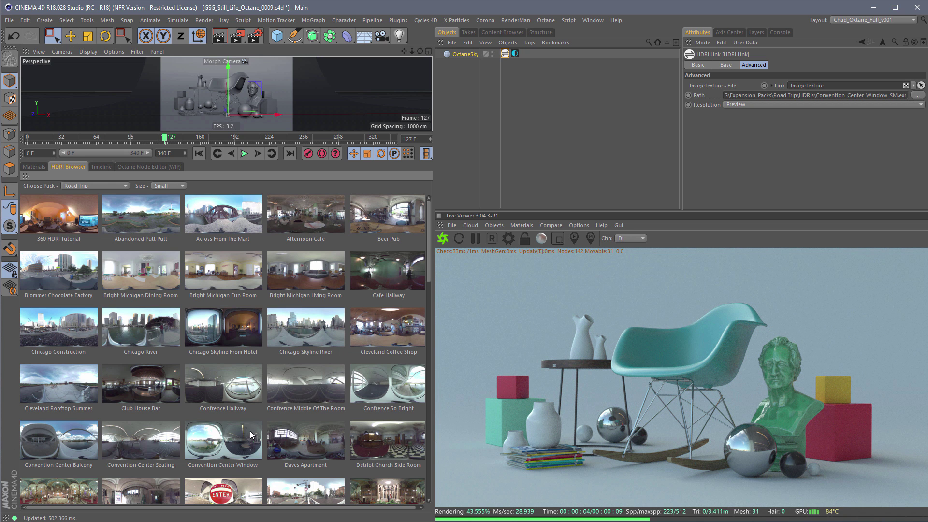
Scroll further down and light the scene with Office Plaza Atrium.
scroll(294, 371, down, 4)
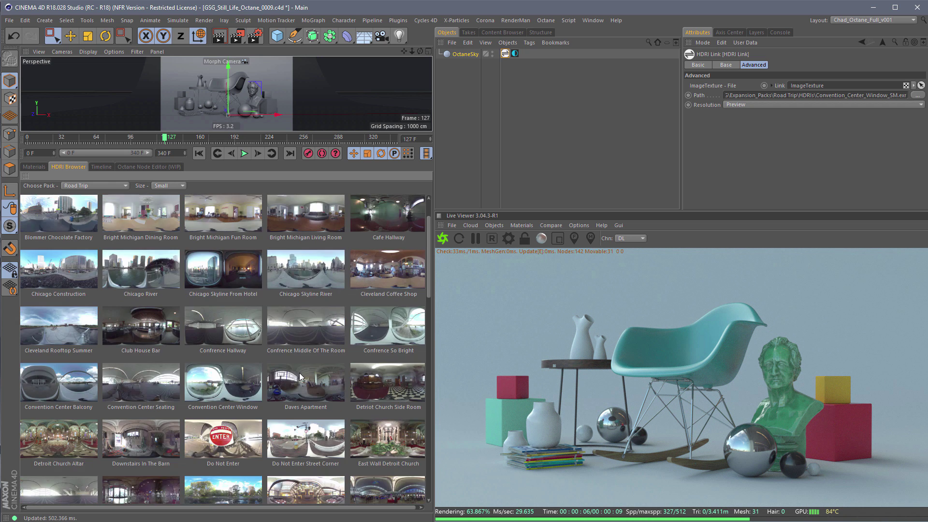
scroll(367, 410, down, 3)
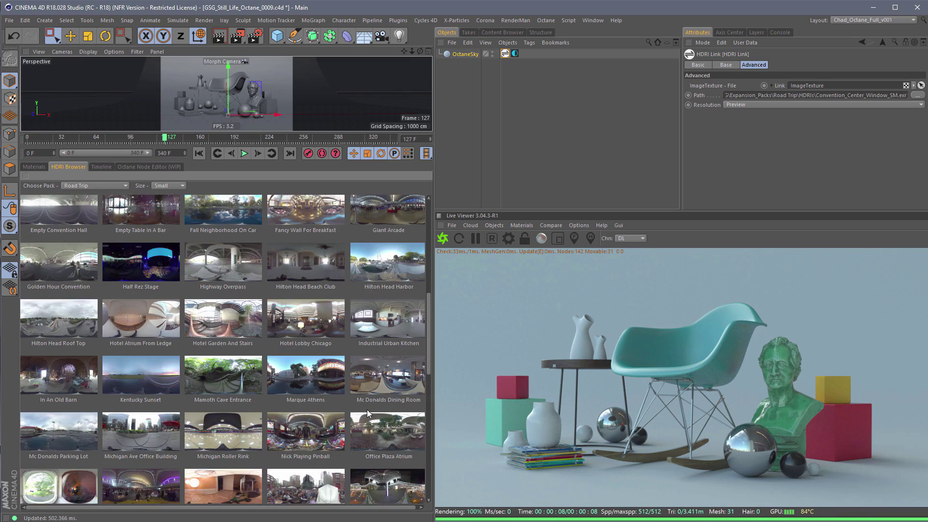
click(379, 375)
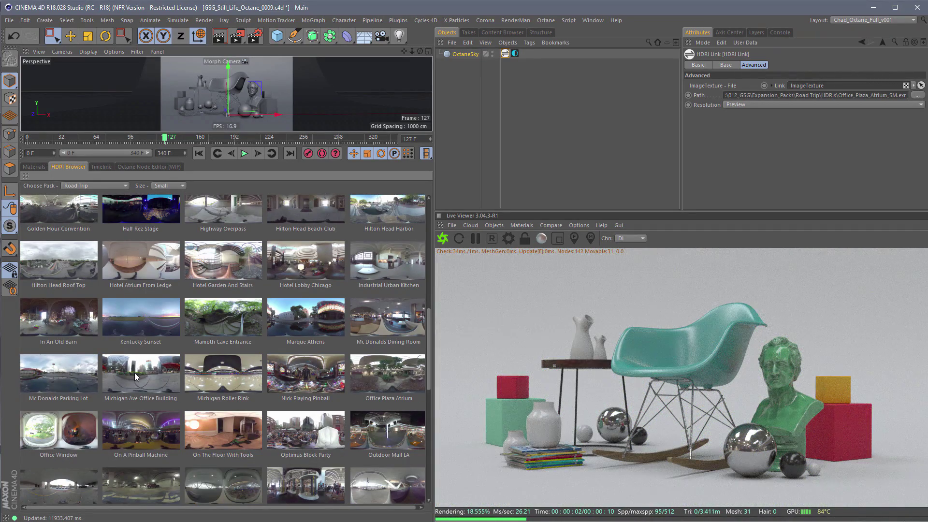
Browse the Pro Studios and then the Paradise HDRI packs.
click(92, 185)
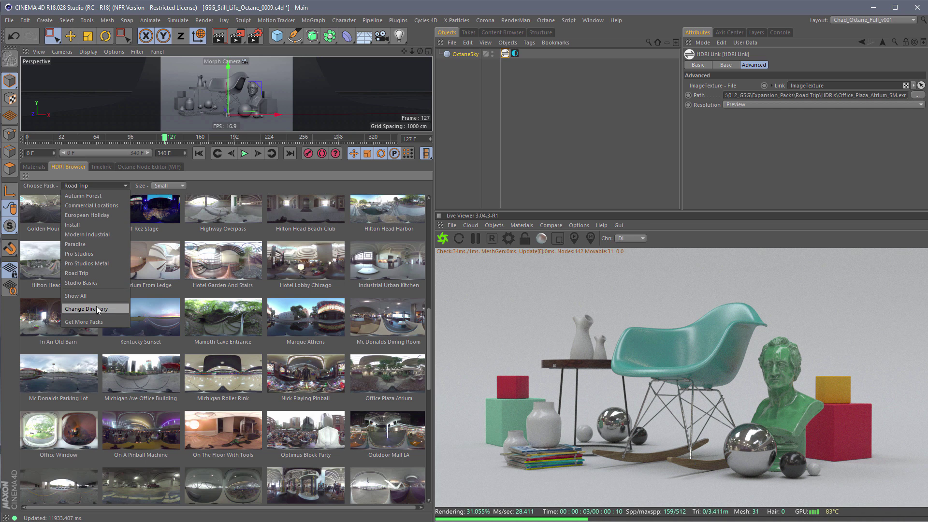
click(91, 254)
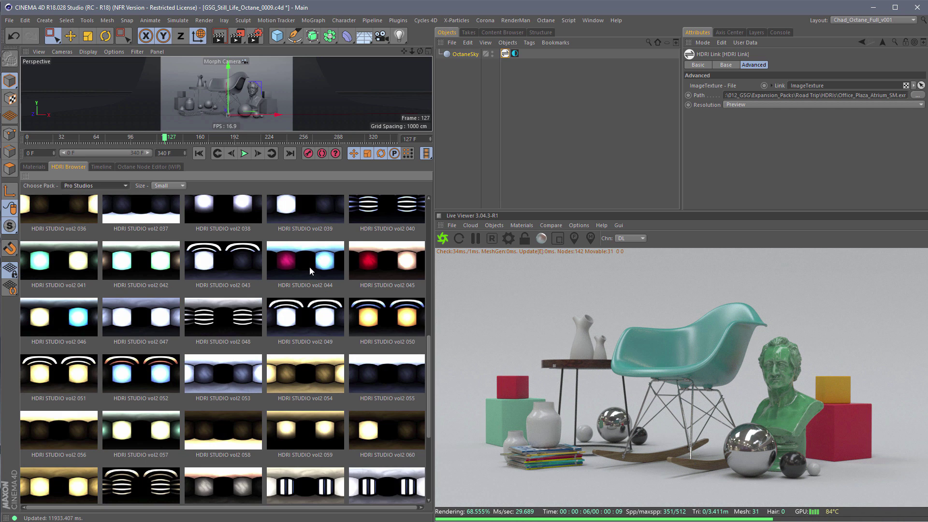
click(100, 187)
click(94, 245)
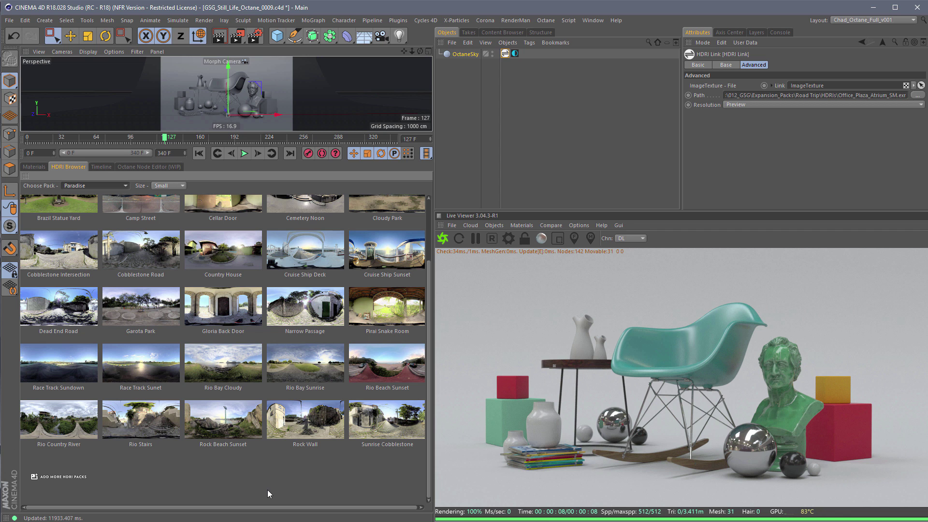
Show all HDRI packs and apply Concrete Office Outside from the full collection.
scroll(272, 473, up, 3)
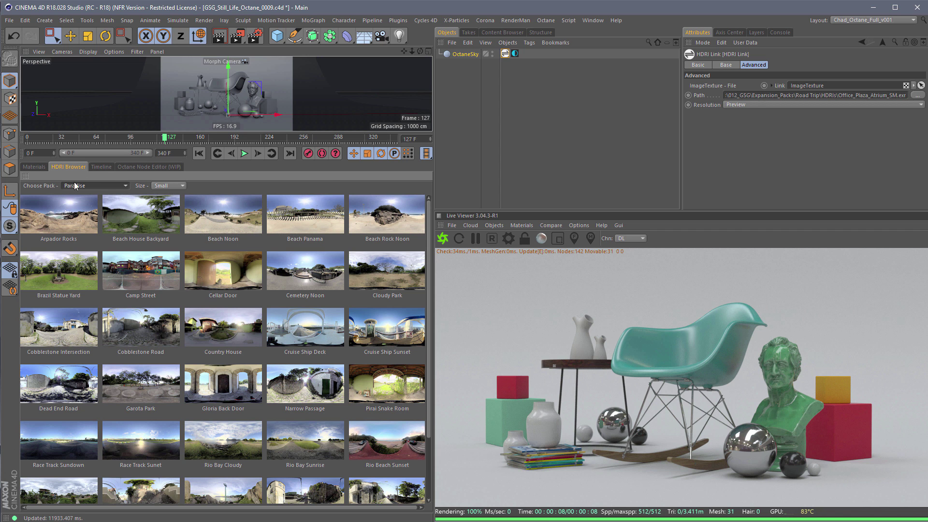
click(106, 186)
click(92, 297)
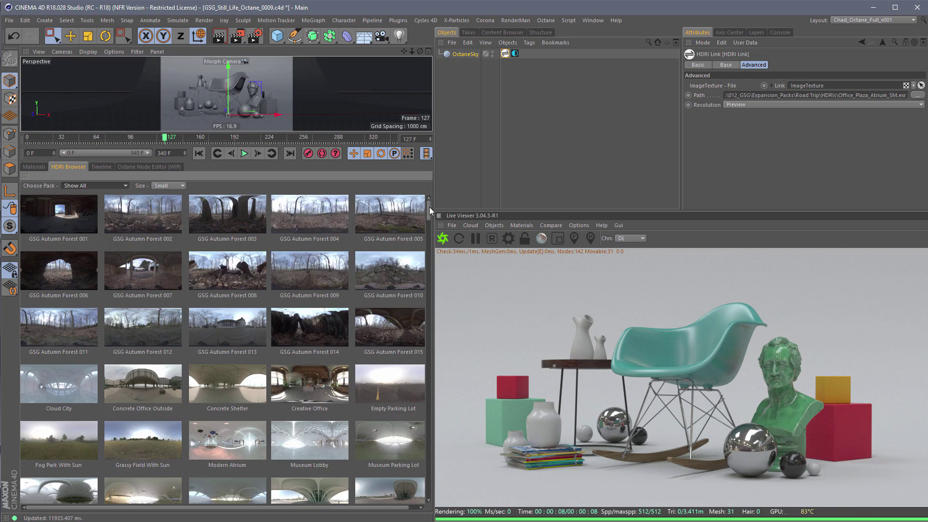
drag(429, 206, 456, 197)
click(137, 390)
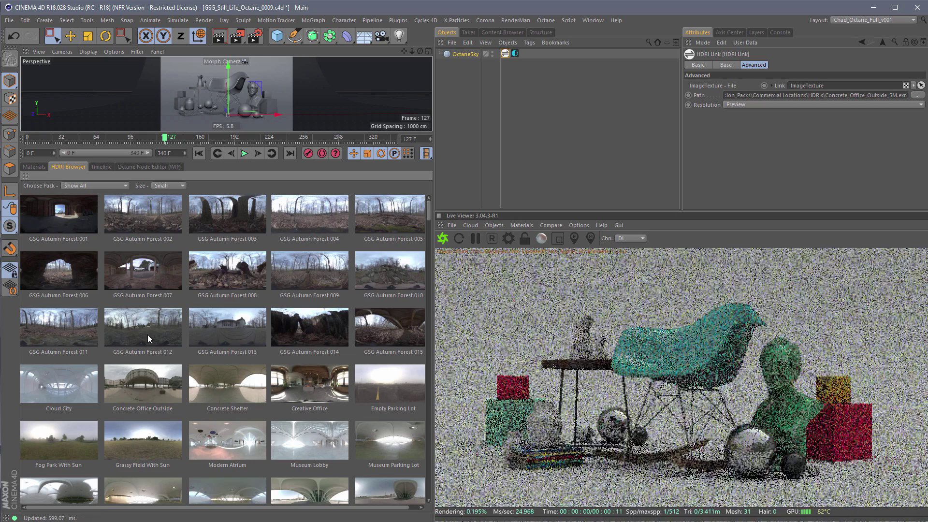
Audition Concrete Shelter, Creative Office, Fog Park With Sun, Modern Atrium, Museum Lobby and Museum Parking Lot HDRIs.
click(157, 336)
click(250, 388)
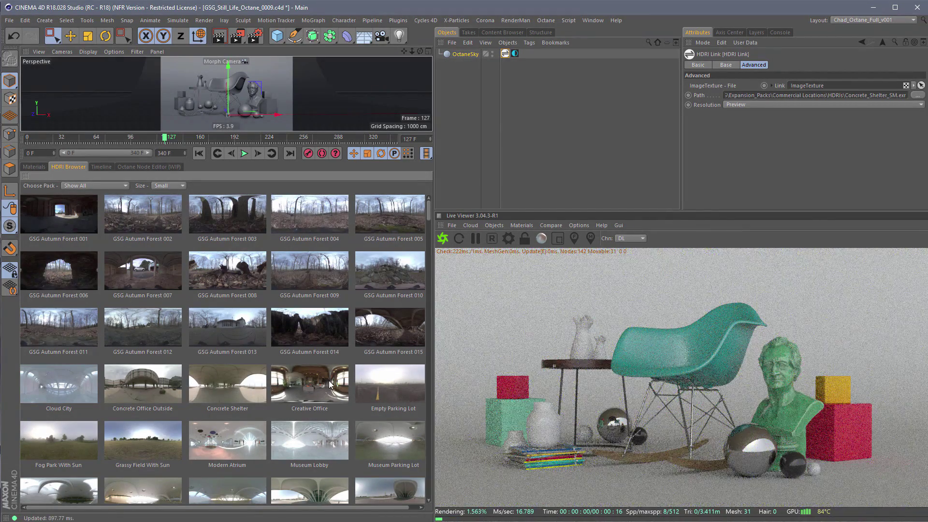
click(345, 408)
click(118, 458)
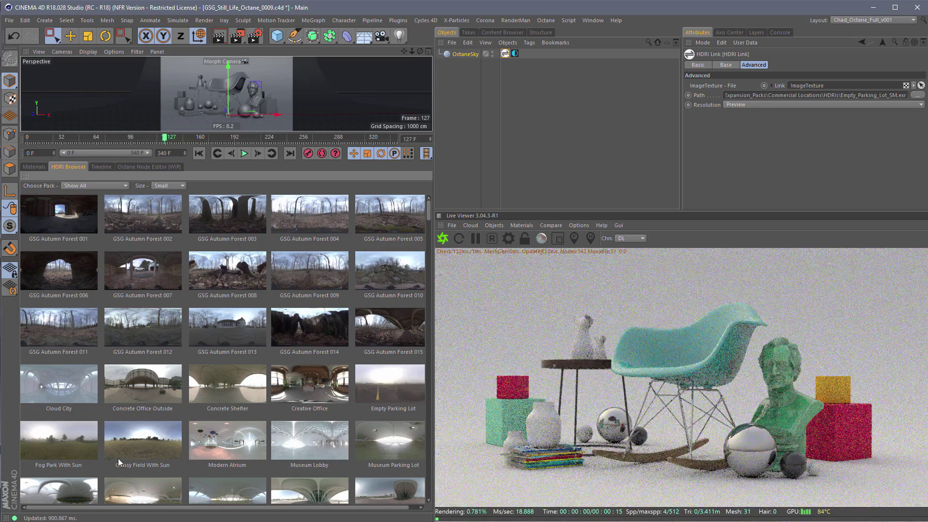
click(62, 443)
click(161, 444)
click(242, 445)
click(334, 442)
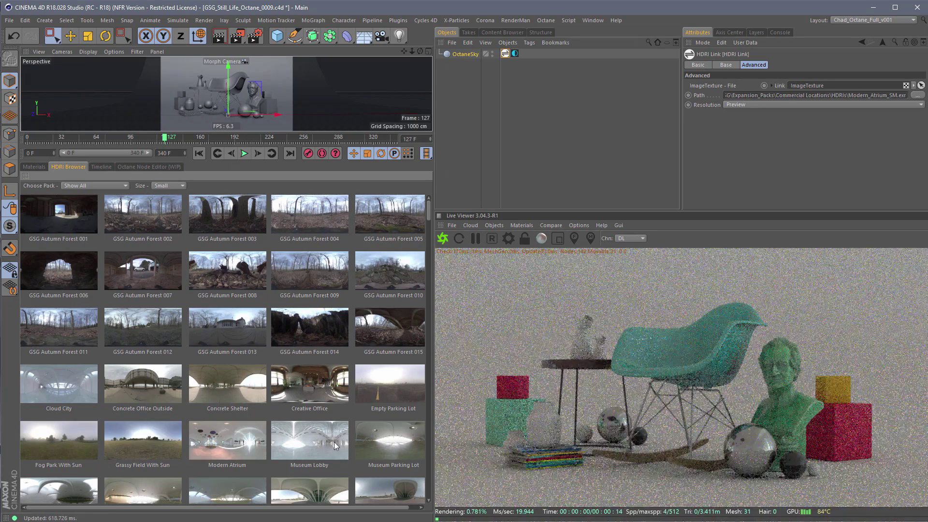
click(382, 441)
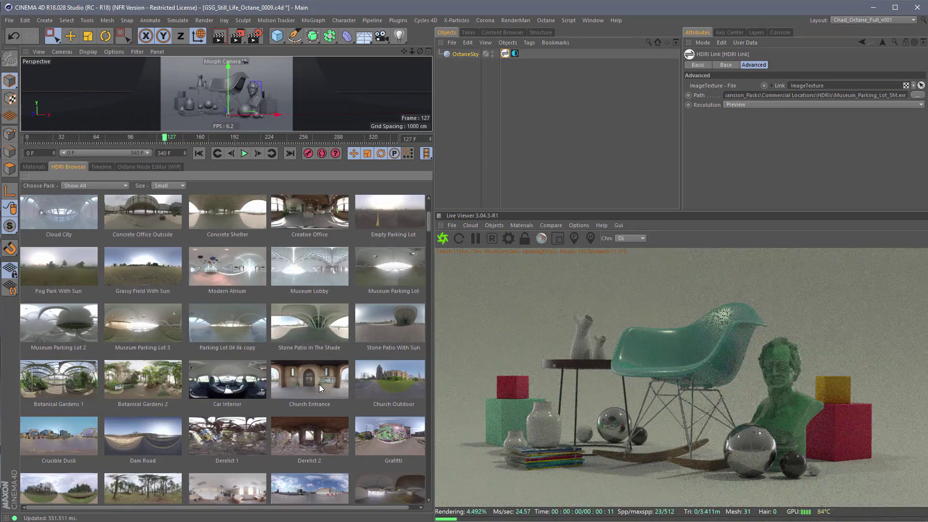
Try Stone Patio In The Shade, then settle on Church Entrance lighting.
click(215, 330)
click(322, 329)
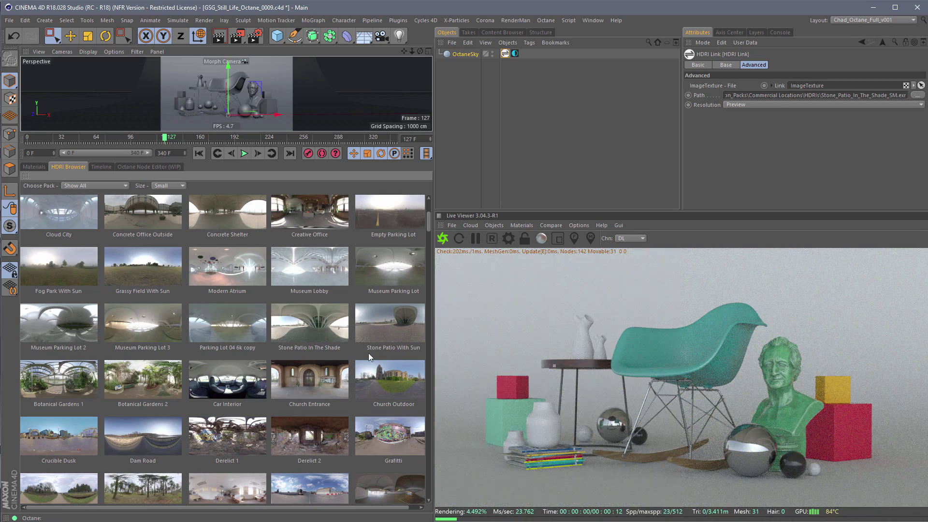
click(299, 391)
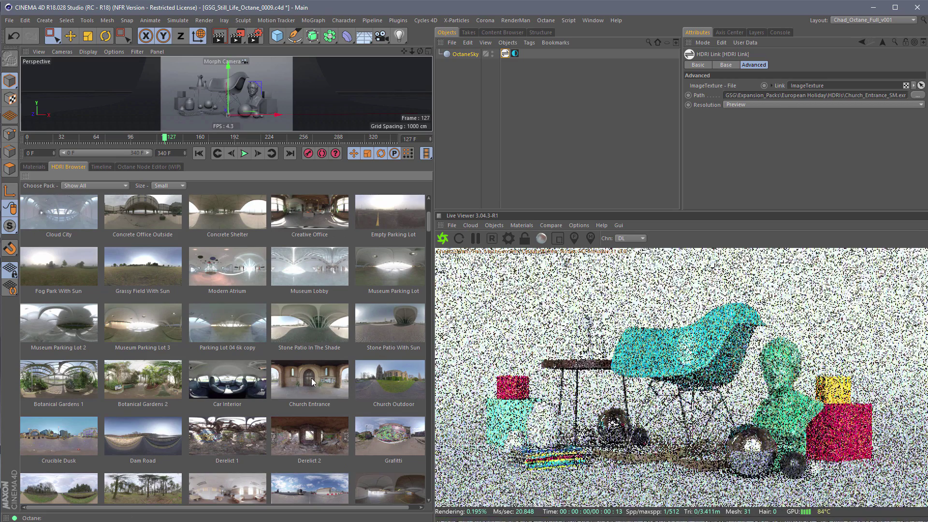
Set the OctaneSky's R.H rotation to 90 in its Coord. tab.
click(473, 53)
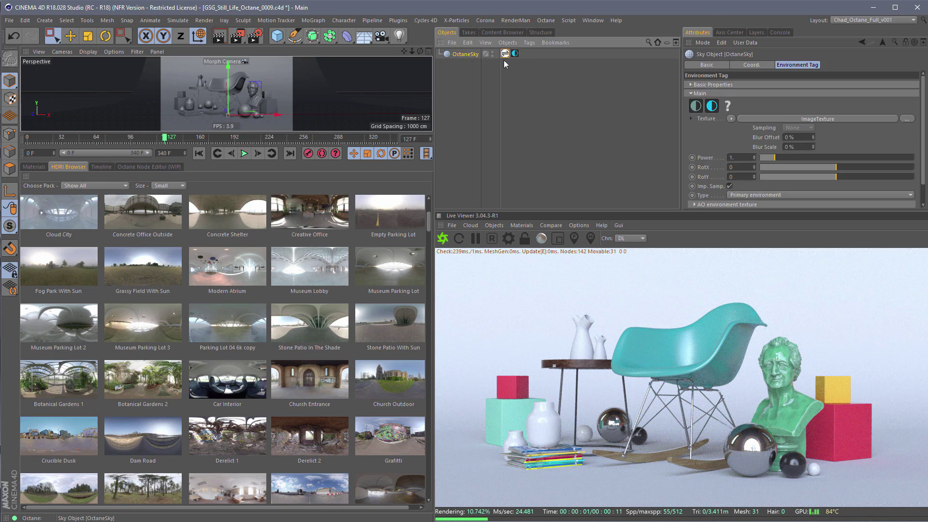
click(751, 64)
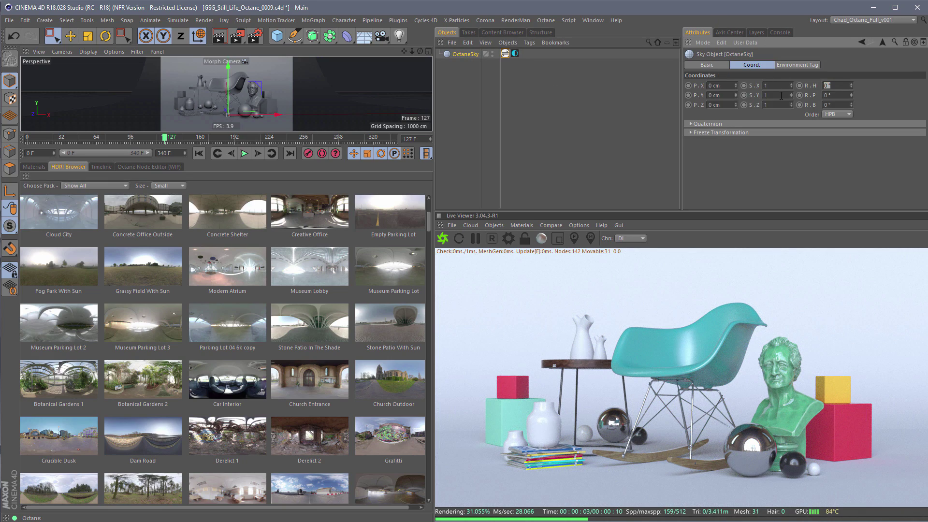
text(90)
key(Return)
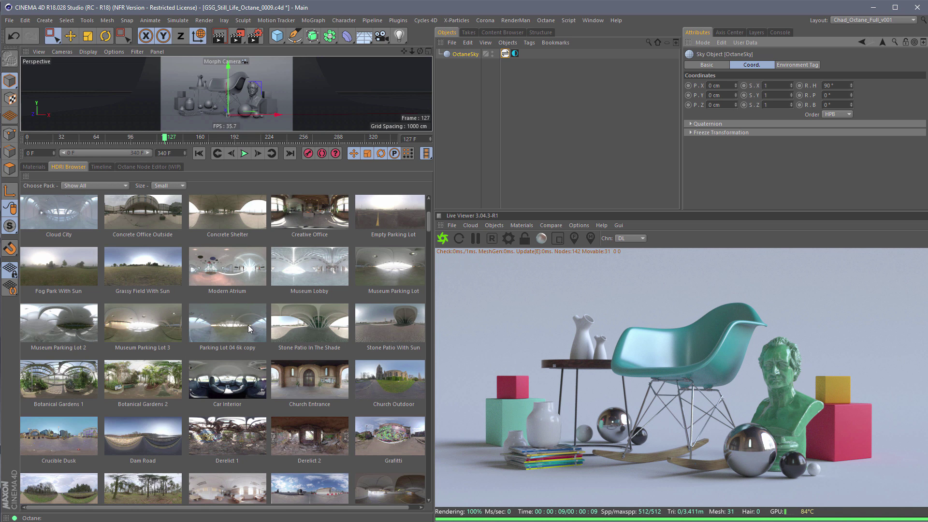
scroll(248, 325, down, 3)
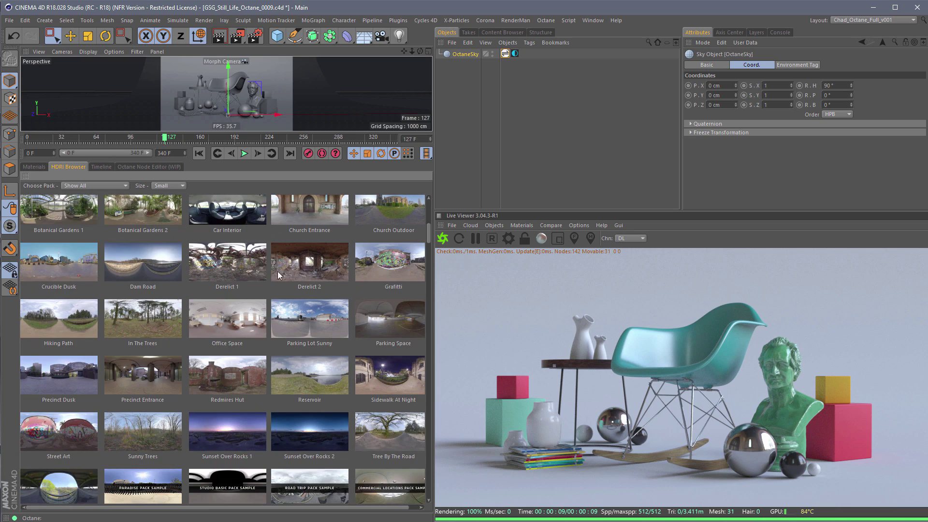